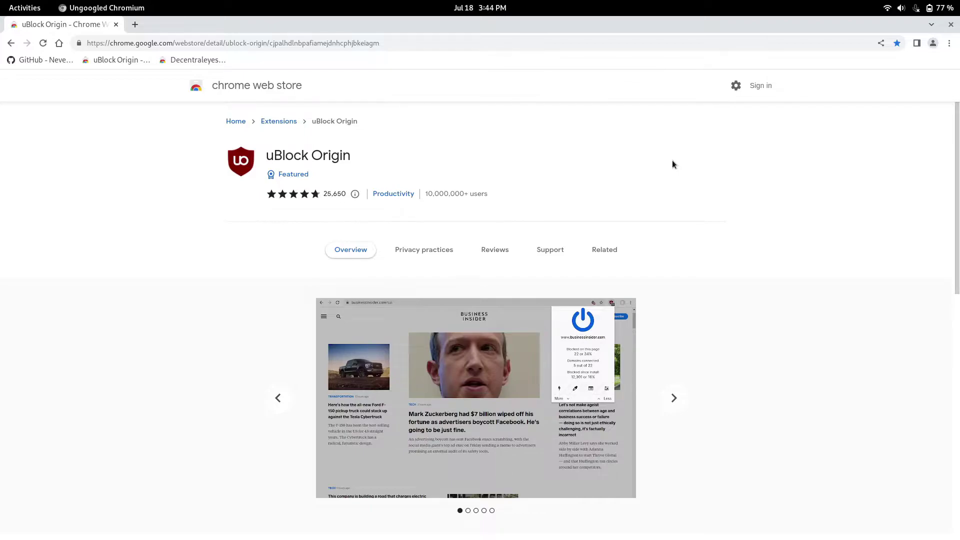
Step: Select the chrome://flags/#extension-mime-request-handling address in the chromium-web-store README and open a new tab
left_click(49, 60)
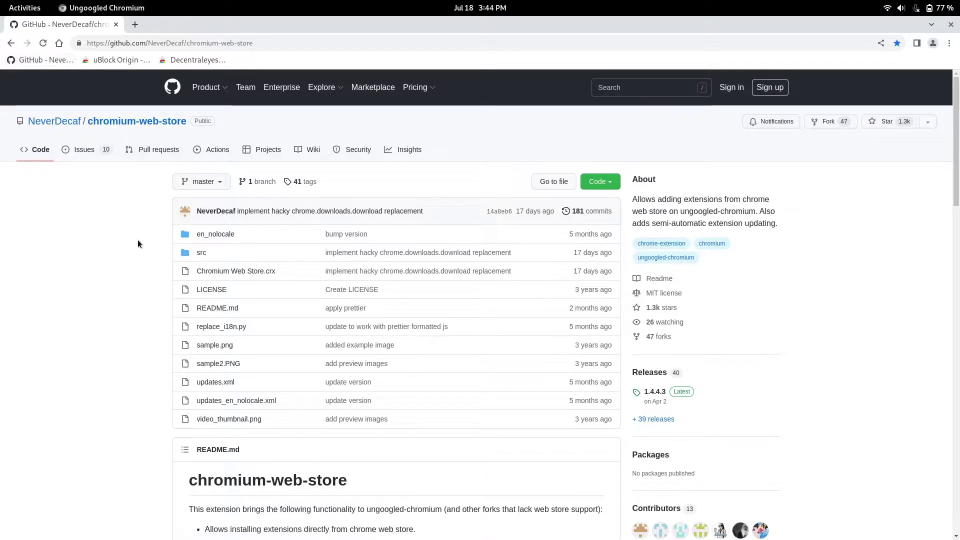
scroll(140, 233, "down", 6)
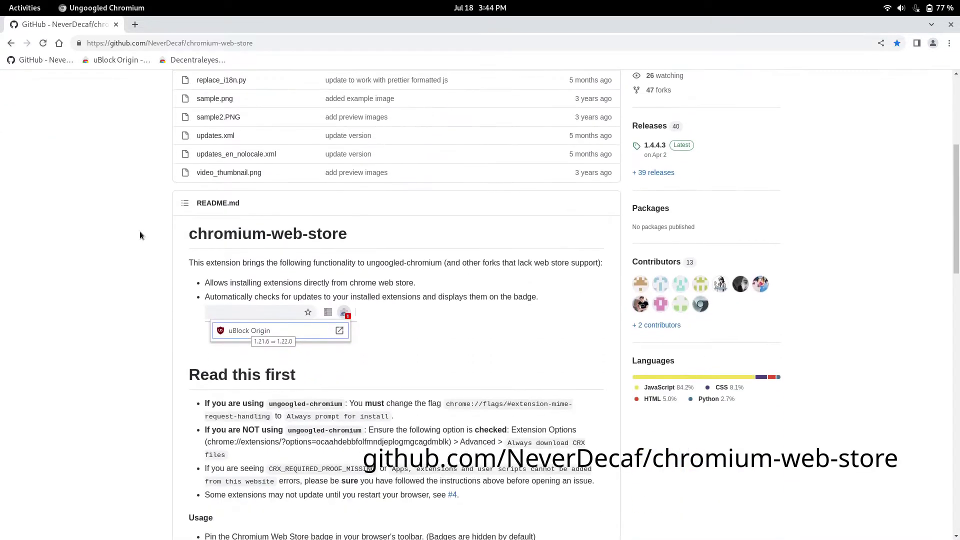
scroll(139, 232, "down", 1)
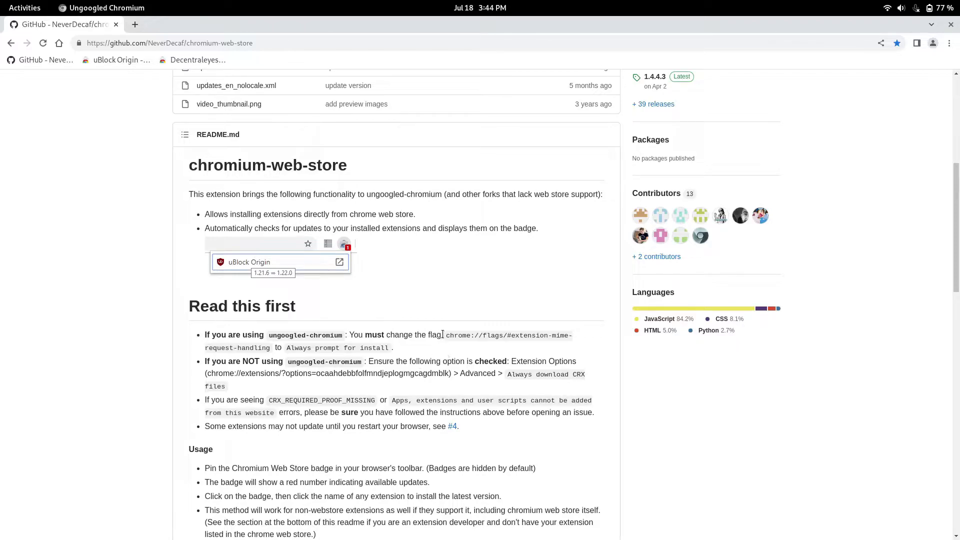
left_click_drag(447, 335, 269, 349)
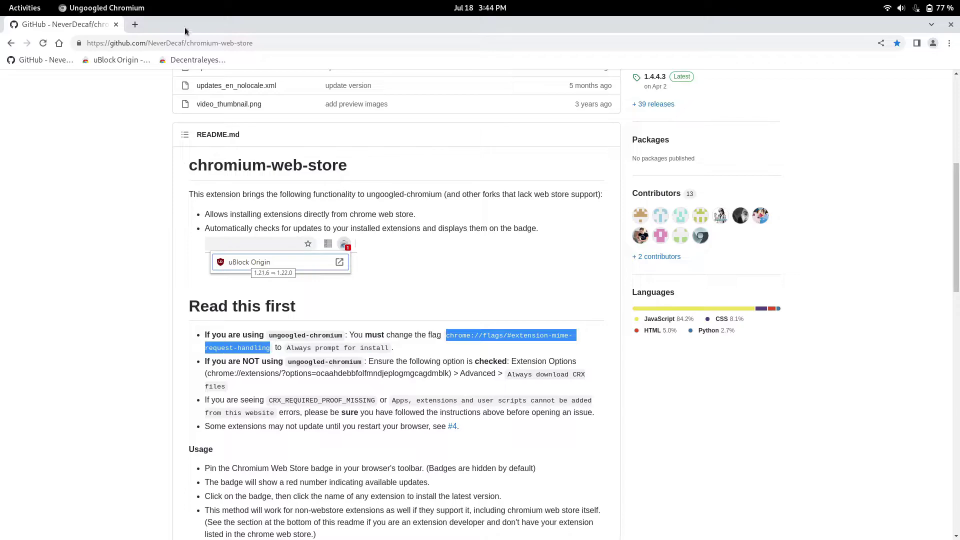
left_click(135, 24)
left_click(73, 25)
Step: Paste the flag address into the new tab and keep MIME request handling on Always prompt for install
left_click(161, 28)
type("chrome://flags/#extension-mime-request-handling")
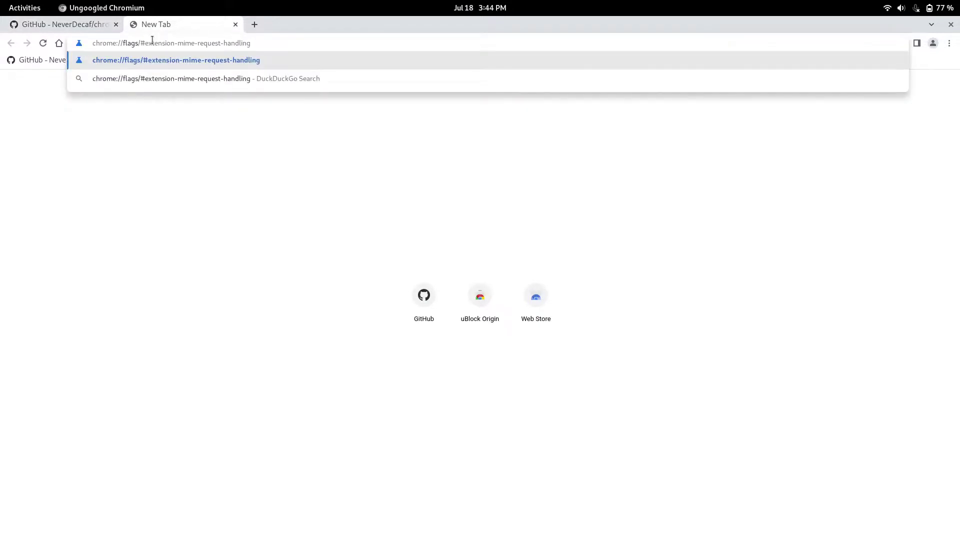
key("Return")
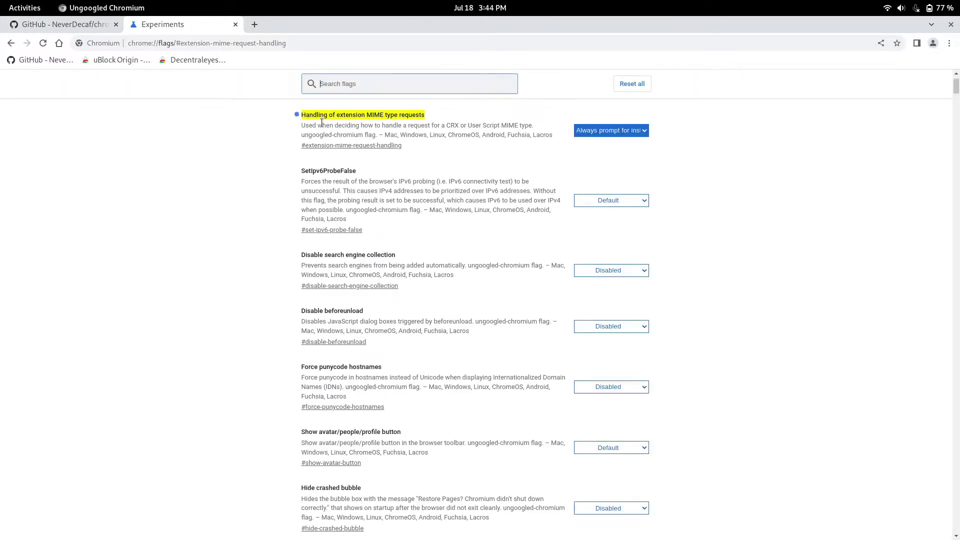
left_click(646, 131)
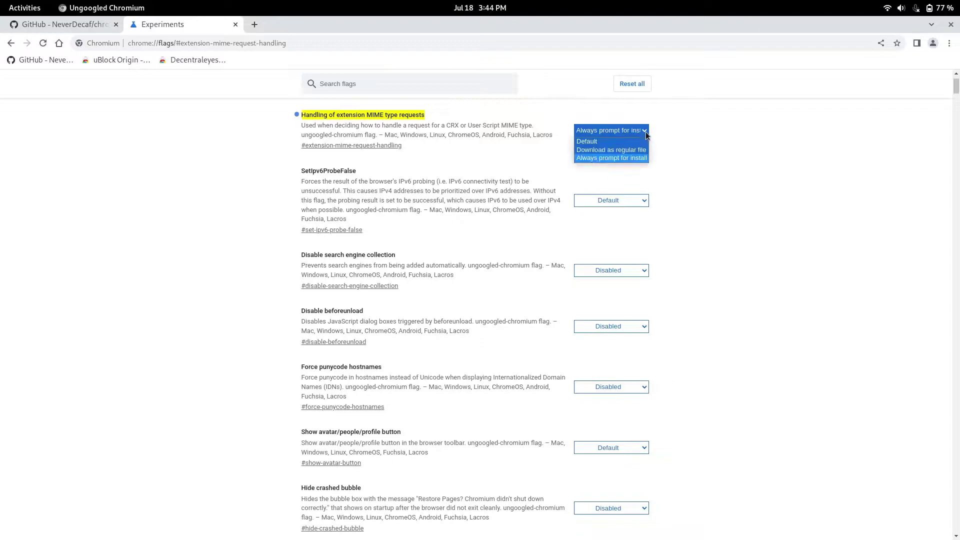
left_click(609, 158)
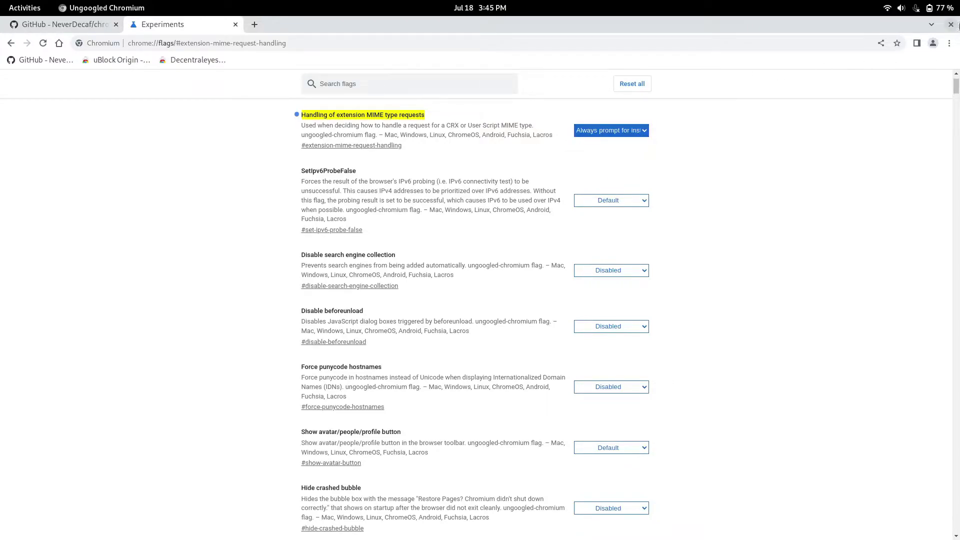
Step: Close Chromium and relaunch it from the Activities search with the XYZ profile
left_click(235, 24)
left_click(951, 24)
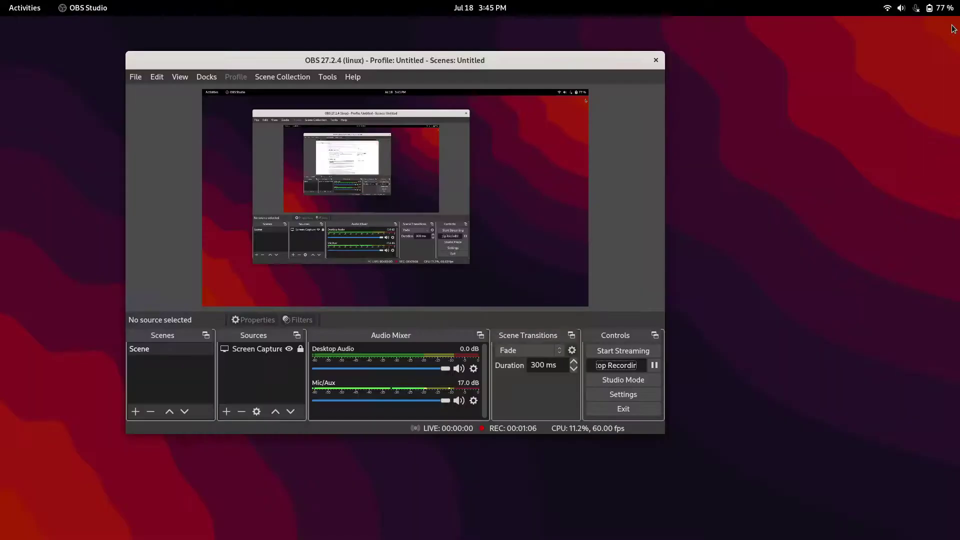
key("super")
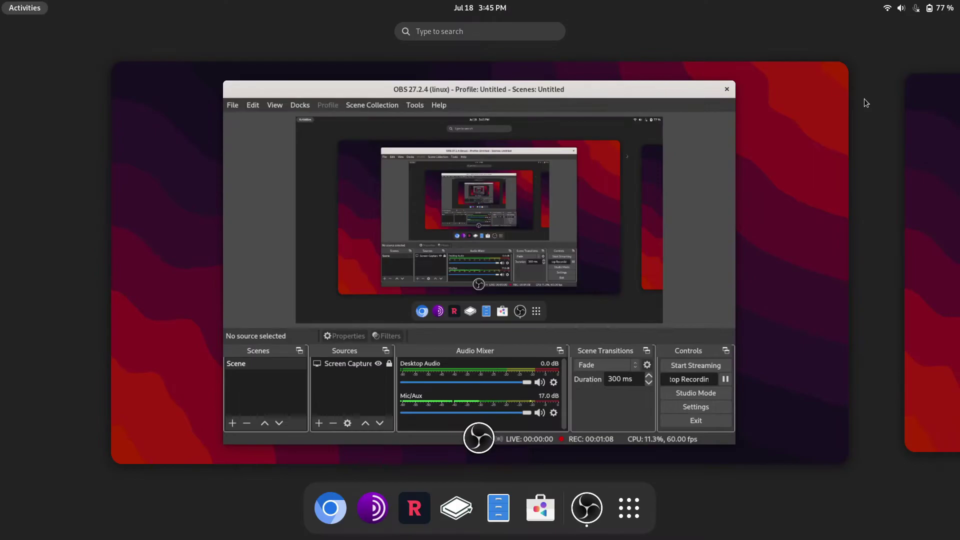
type("c")
key("Return")
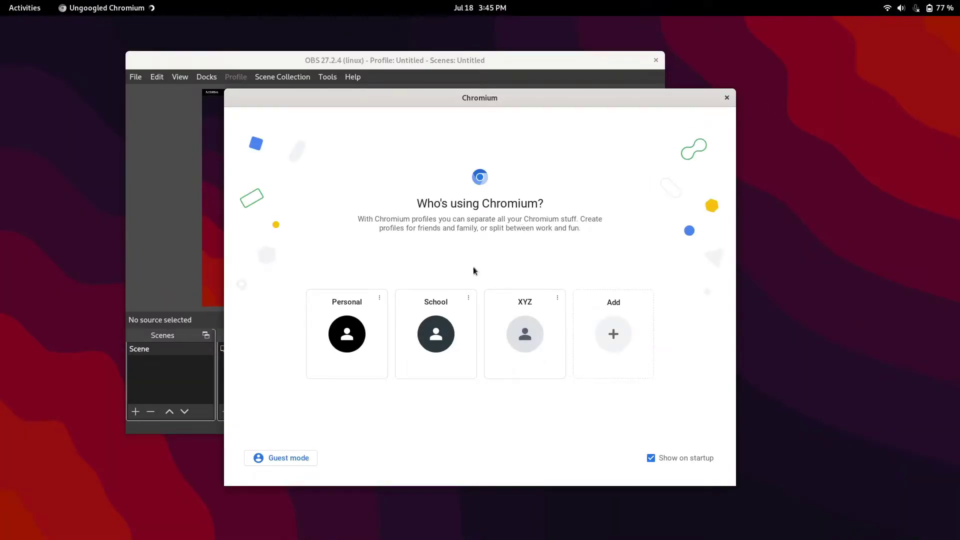
left_click(519, 348)
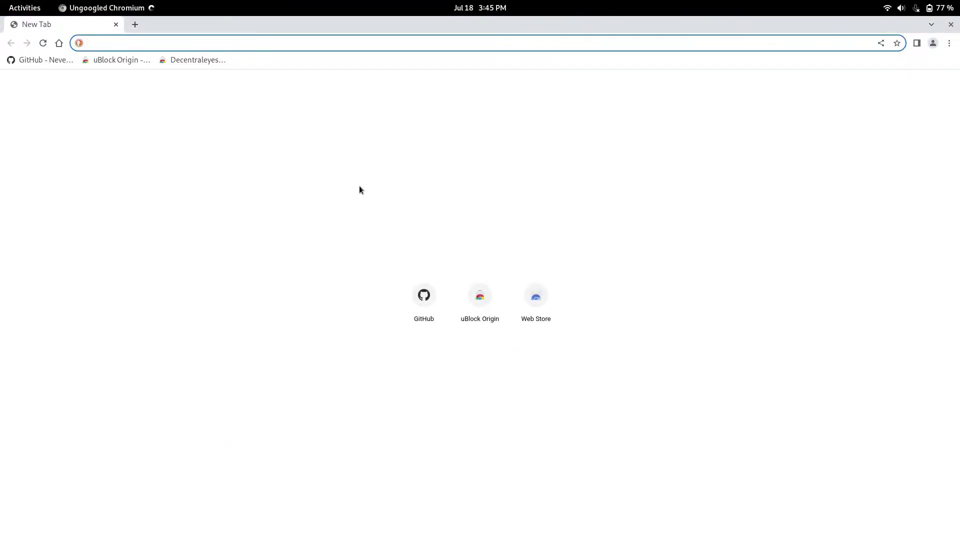
Step: Open the Releases page of the chromium-web-store repository and read the pre-release warning
left_click(46, 59)
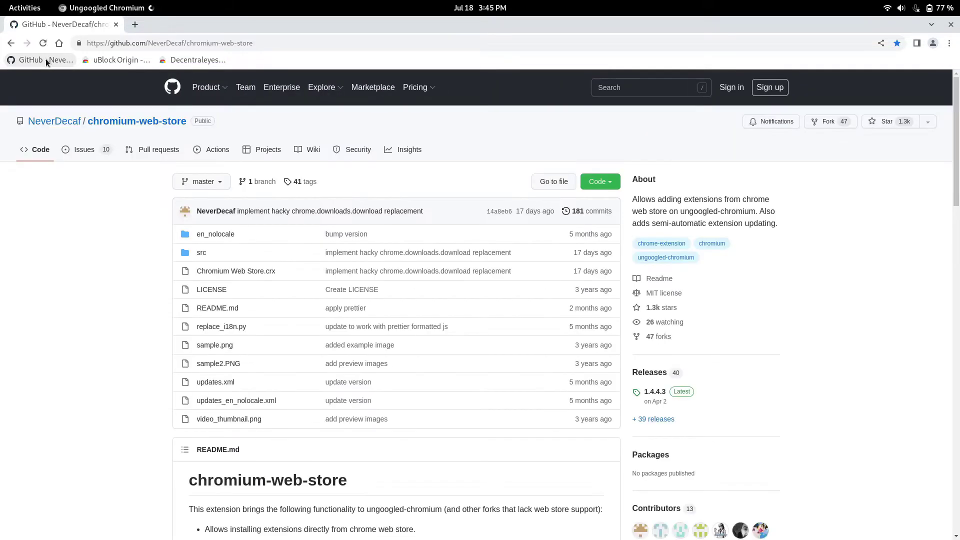
scroll(500, 293, "down", 3)
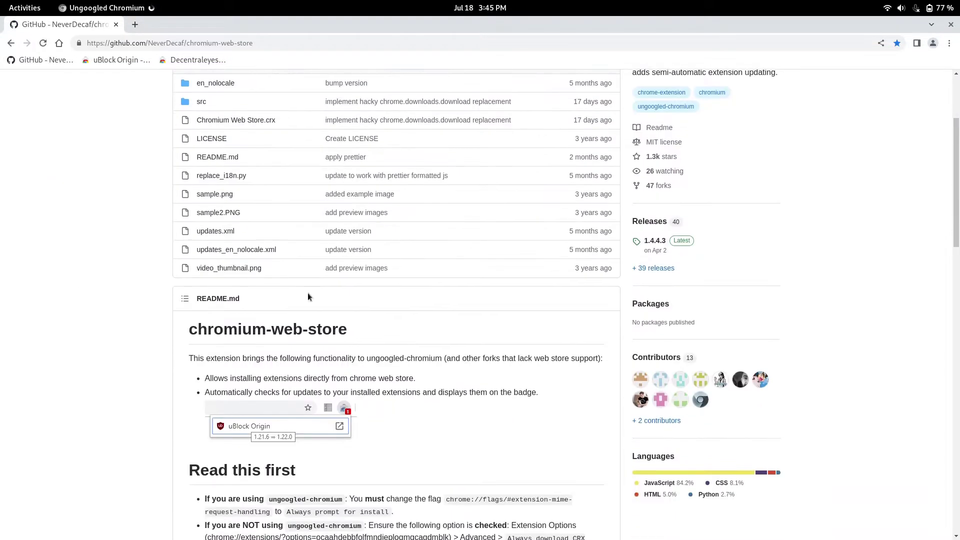
left_click(650, 225)
scroll(406, 300, "down", 2)
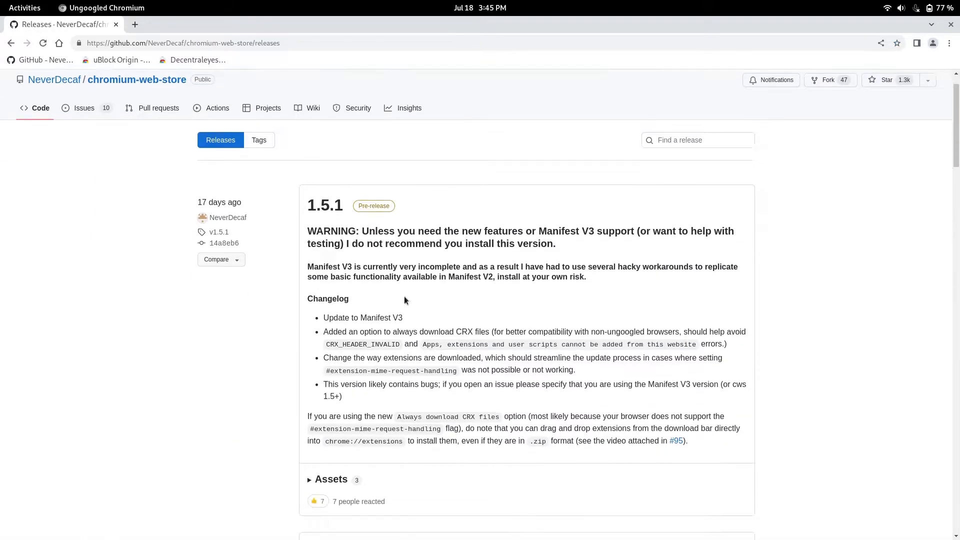
scroll(405, 300, "down", 1)
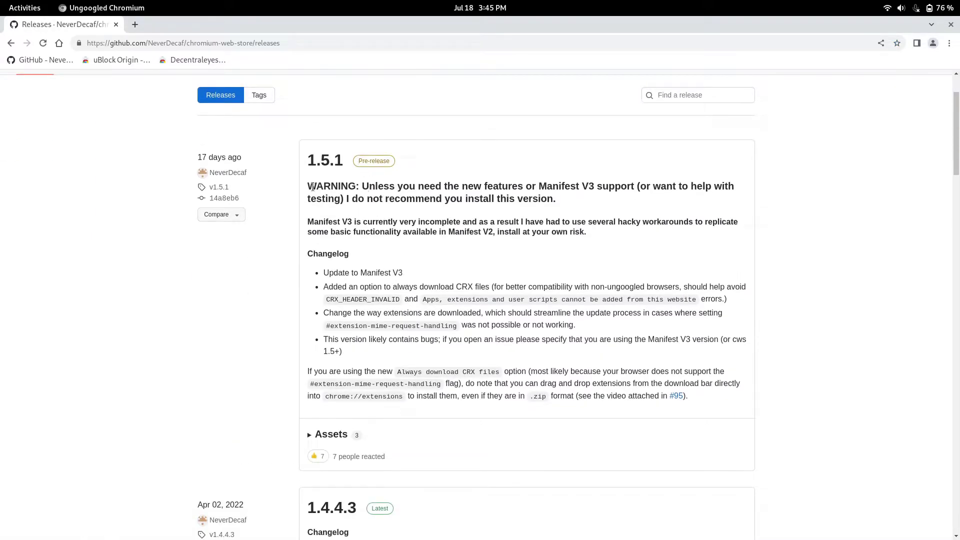
left_click_drag(316, 187, 425, 198)
left_click(293, 201)
Step: Scroll to Latest release 1.4.4.3 and expand its Assets list showing Chromium.Web.Store.crx
scroll(295, 290, "down", 5)
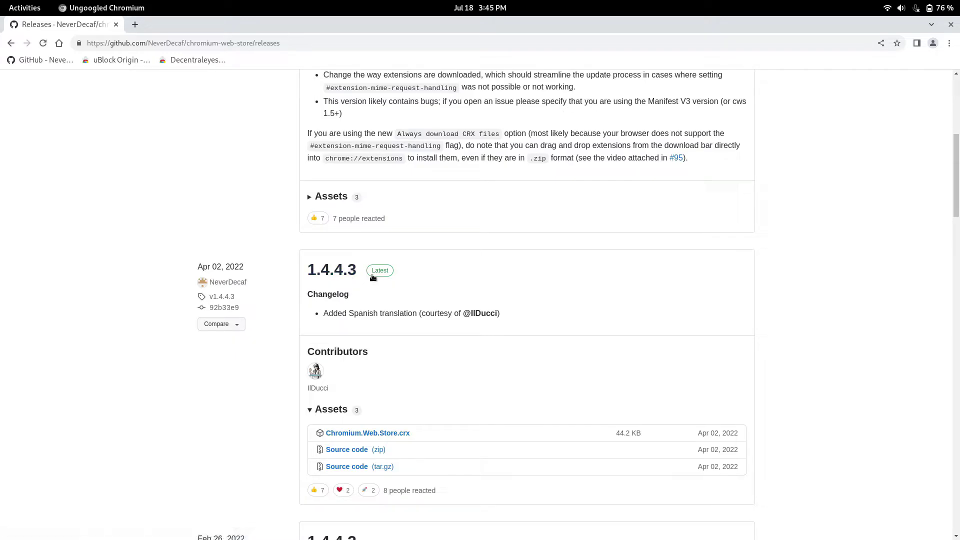
scroll(375, 278, "down", 2)
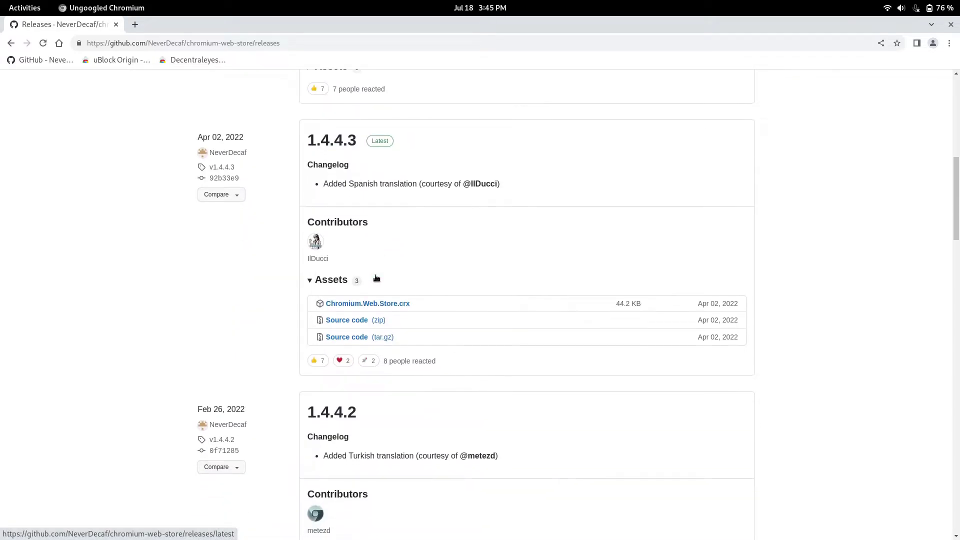
scroll(377, 279, "down", 6)
scroll(375, 278, "up", 3)
scroll(375, 278, "down", 1)
scroll(350, 320, "up", 7)
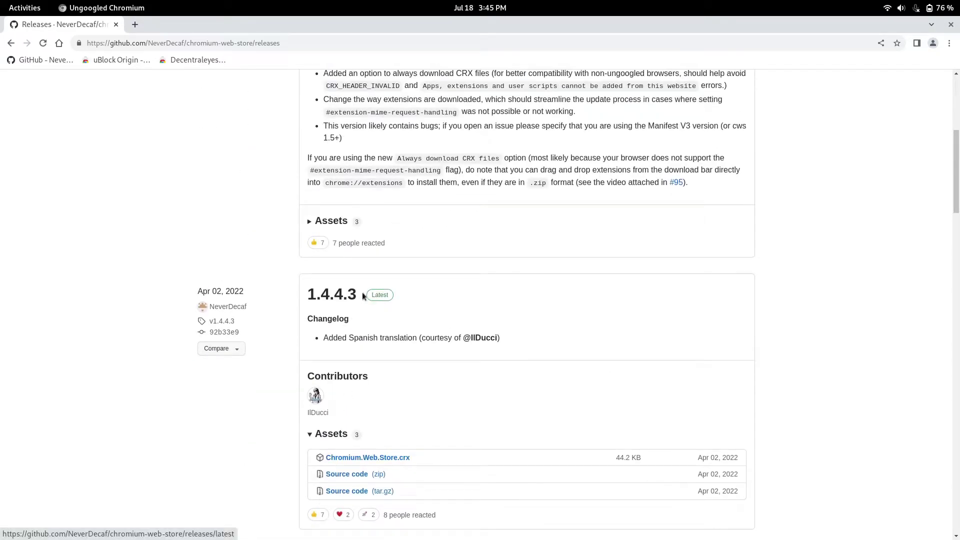
left_click(344, 458)
left_click(315, 439)
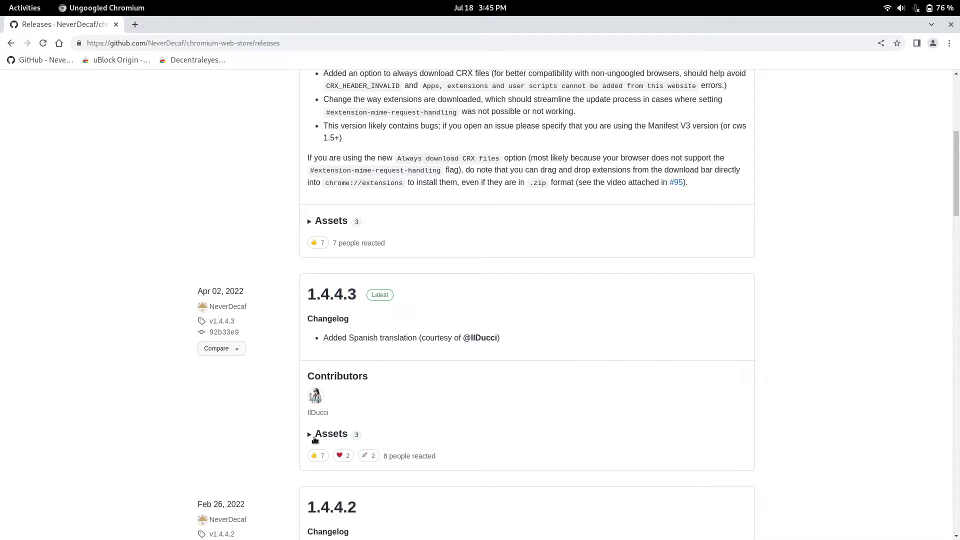
left_click(316, 439)
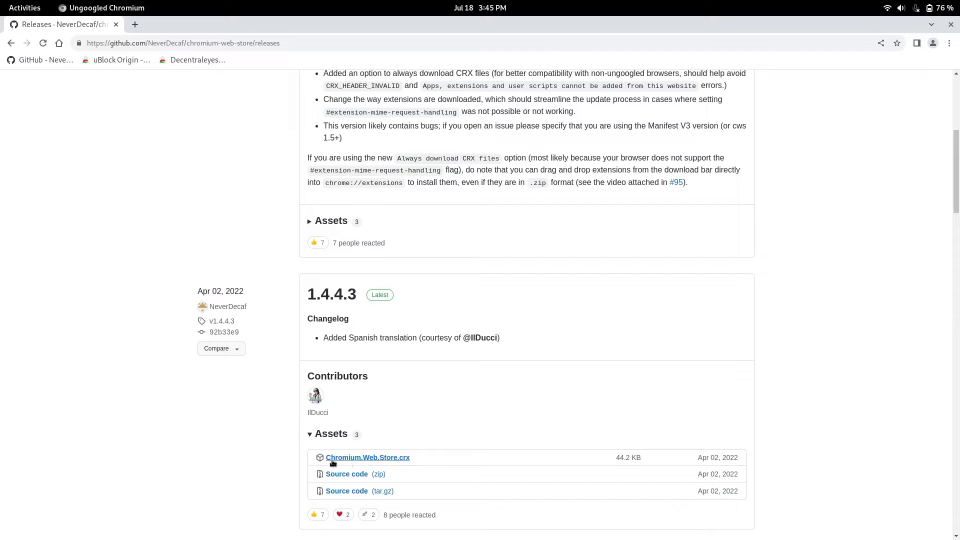
Step: Install the Chromium.Web.Store.crx extension and dismiss the installed notice
left_click(395, 460)
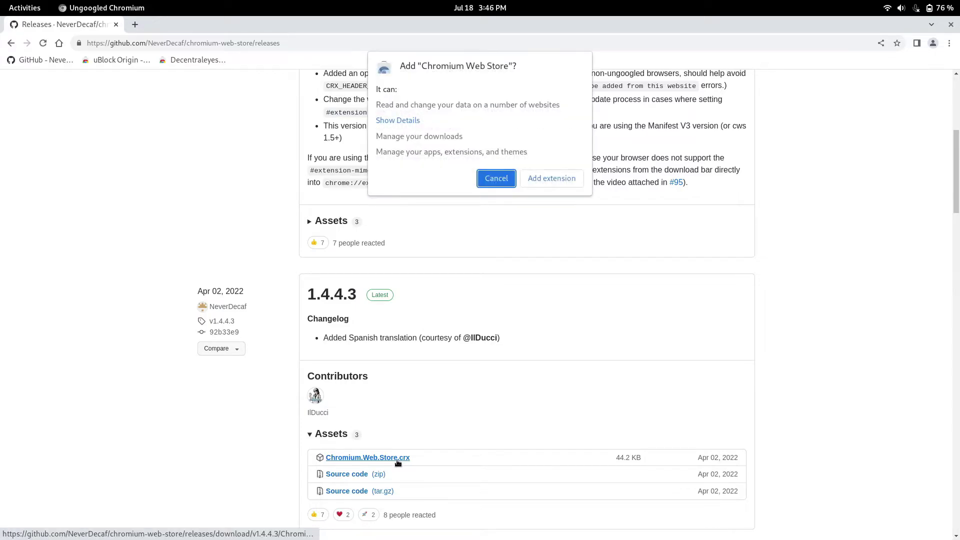
left_click(560, 181)
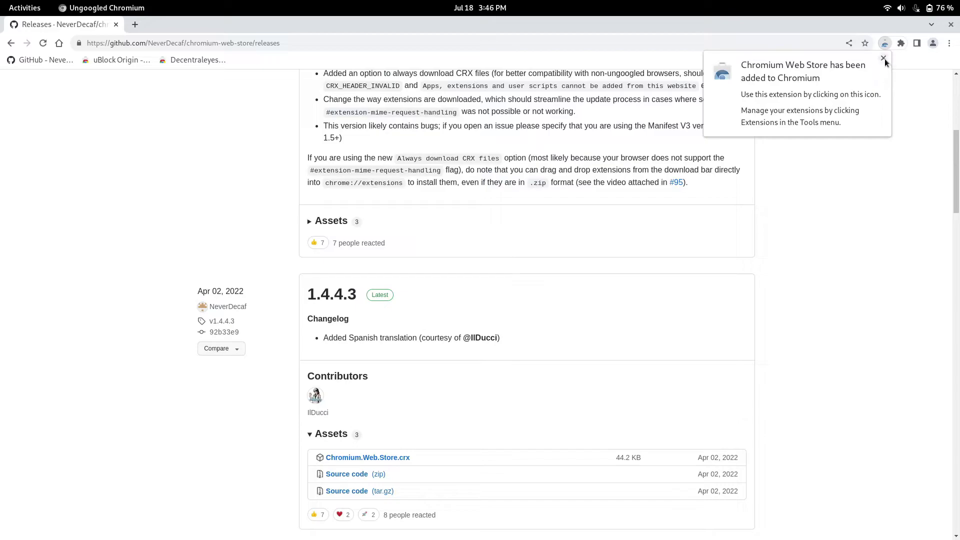
left_click(884, 59)
Step: Pin Chromium Web Store to the toolbar and go to the uBlock Origin store page
left_click(902, 43)
left_click(878, 125)
left_click(207, 106)
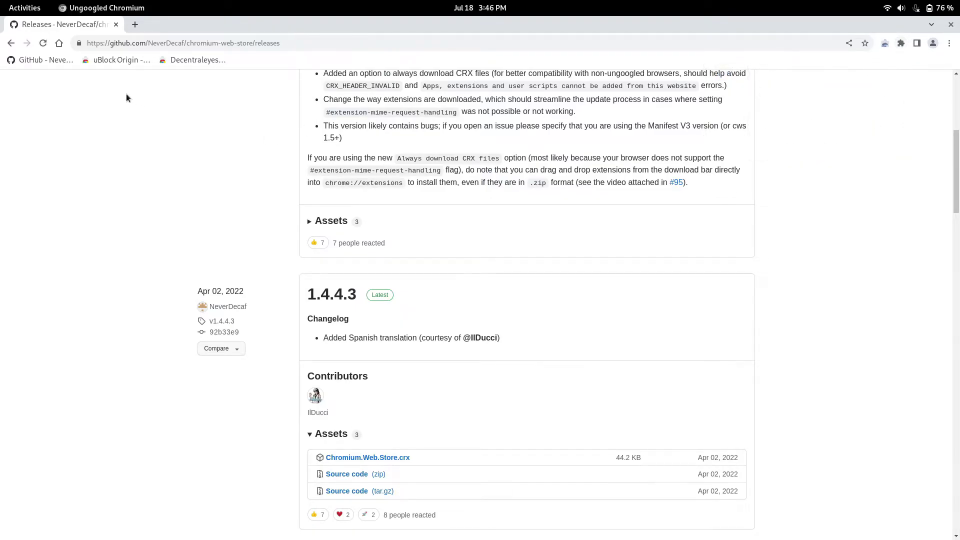
left_click(105, 61)
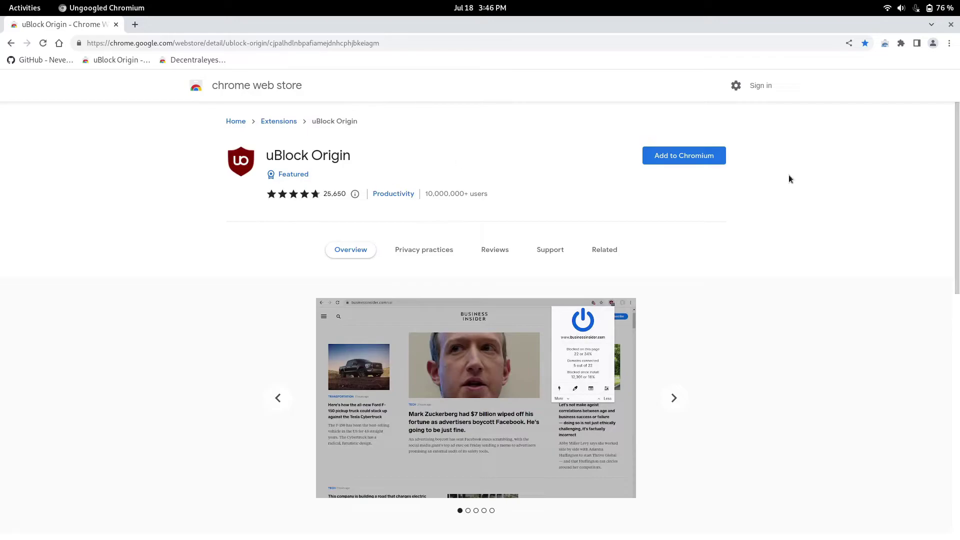
Step: Add uBlock Origin to Chromium and pin it to the toolbar
left_click(696, 159)
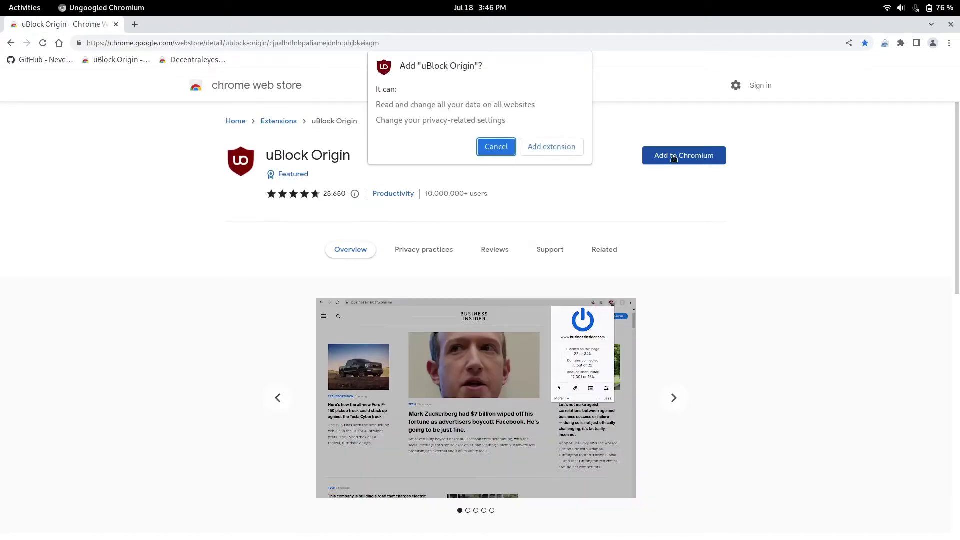
left_click(561, 146)
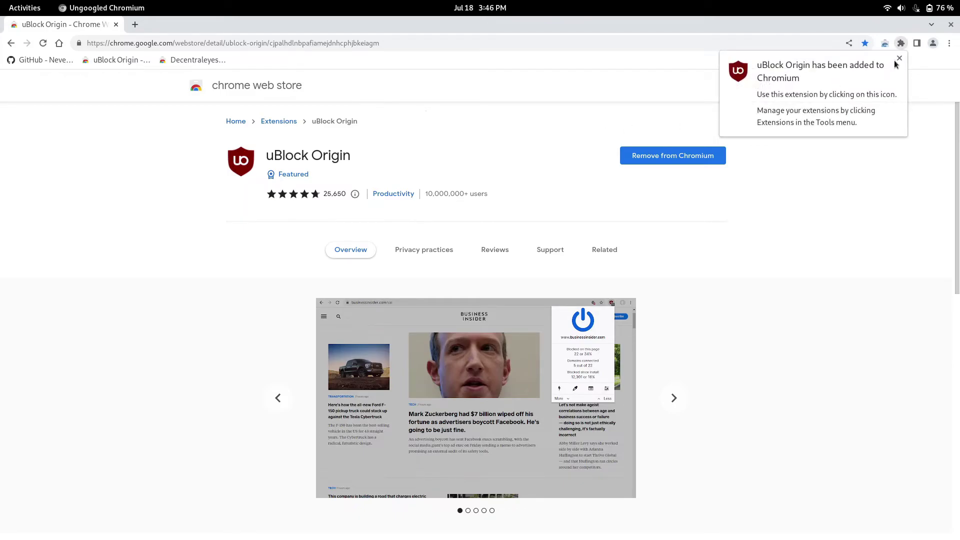
left_click(900, 58)
left_click(901, 43)
left_click(878, 147)
left_click(461, 97)
Step: Add Decentraleyes from its store page and pin it to the toolbar
left_click(214, 61)
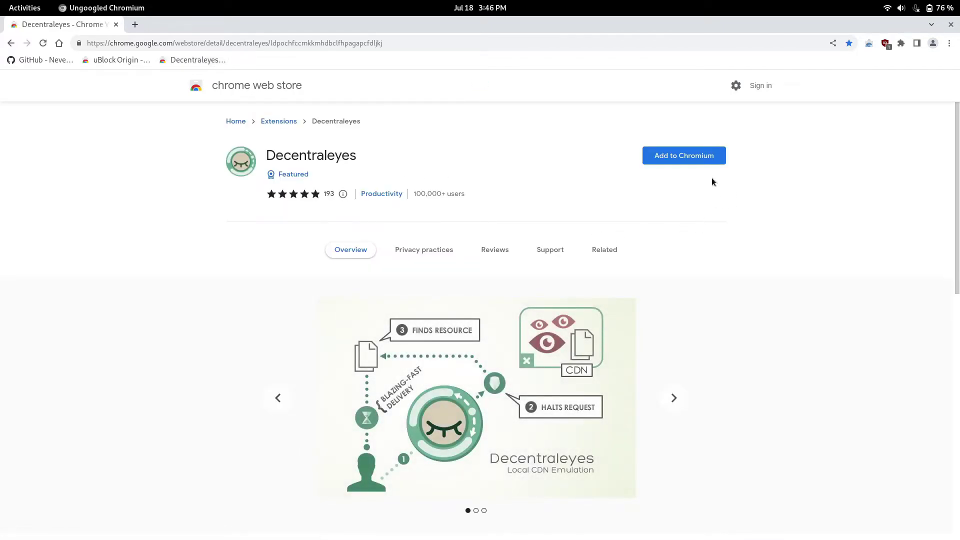
left_click(698, 156)
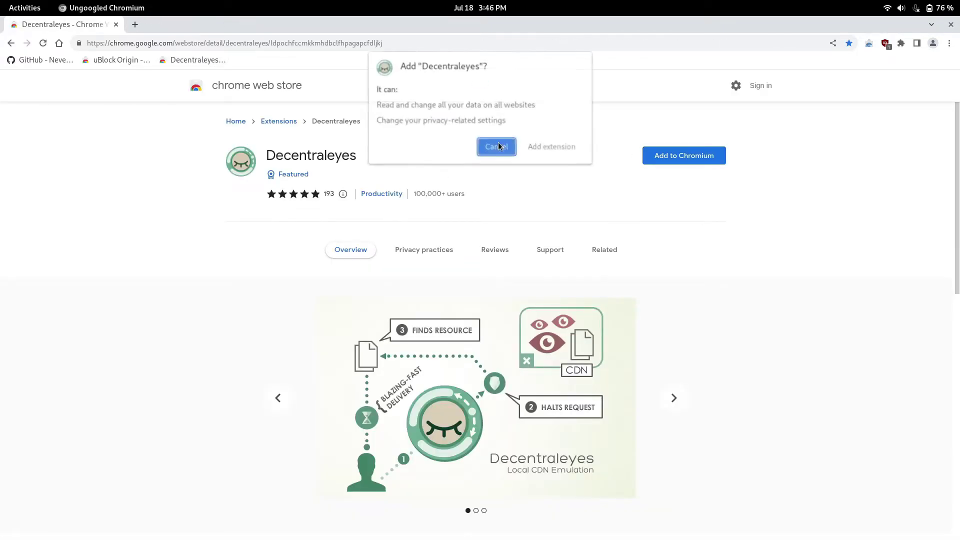
left_click(552, 147)
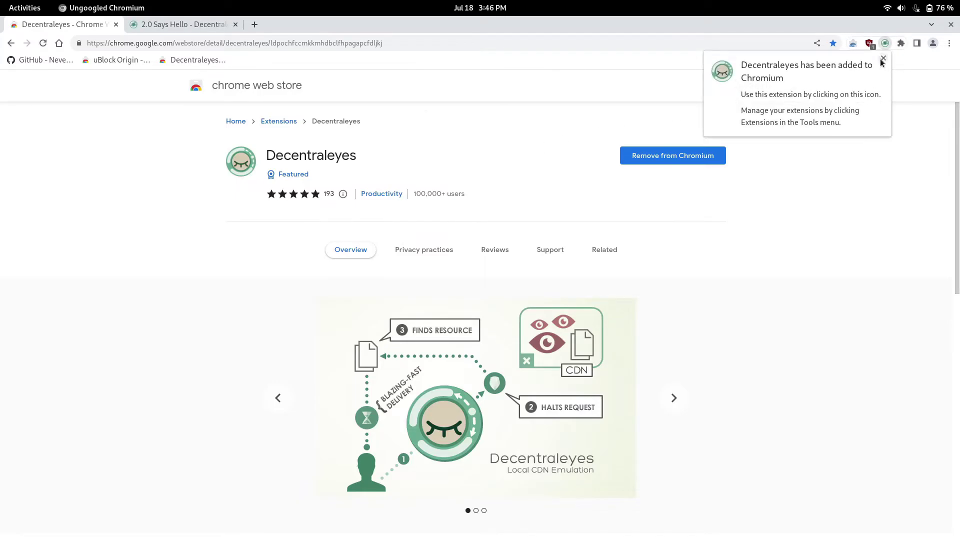
left_click(883, 58)
left_click(902, 43)
left_click(878, 146)
Step: Search the store for 'youtube dislike' and add Return YouTube Dislike to Chromium
left_click(292, 84)
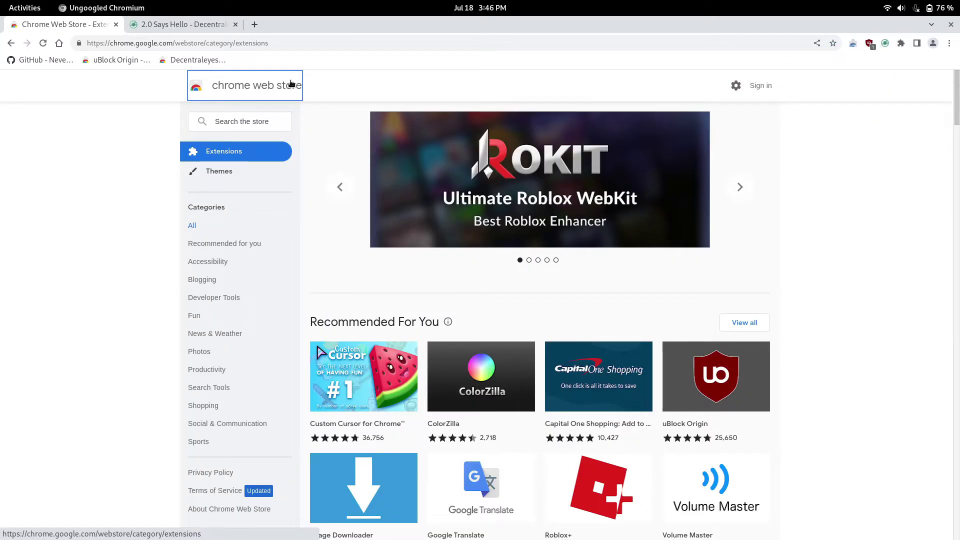
left_click(269, 118)
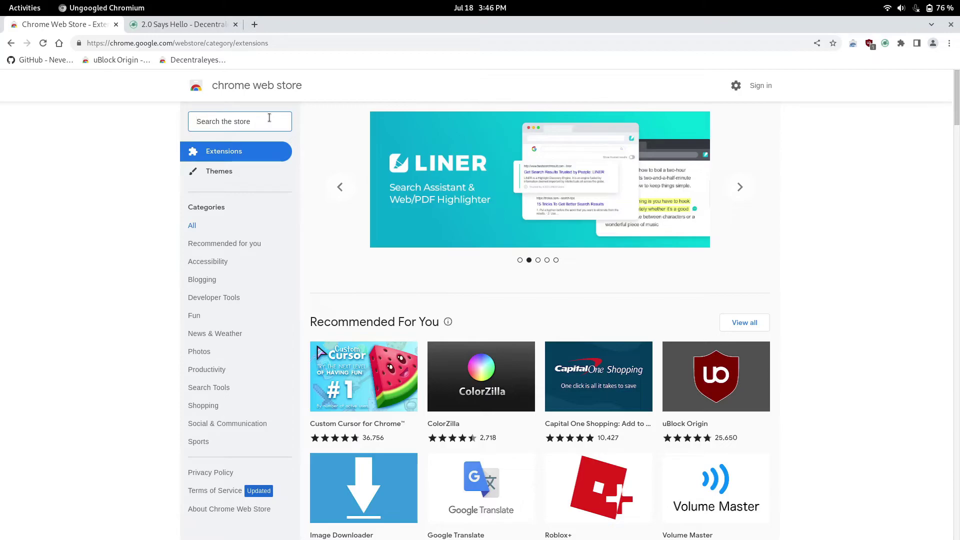
type("youtube ")
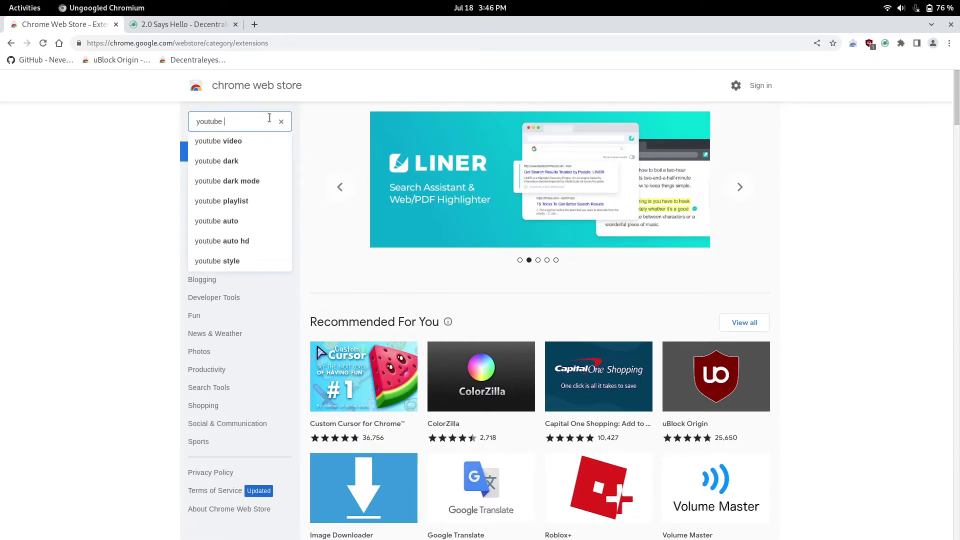
type("dislike")
key("Return")
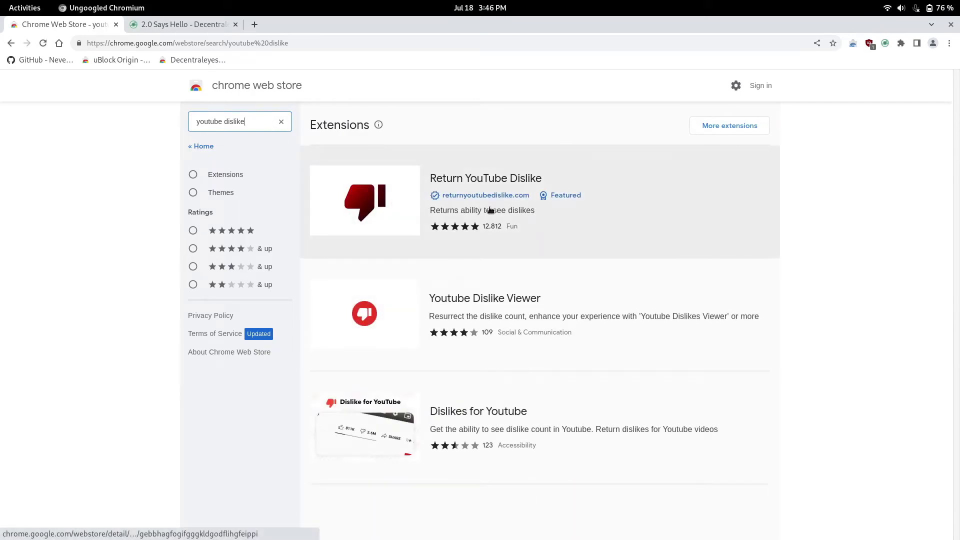
left_click(419, 203)
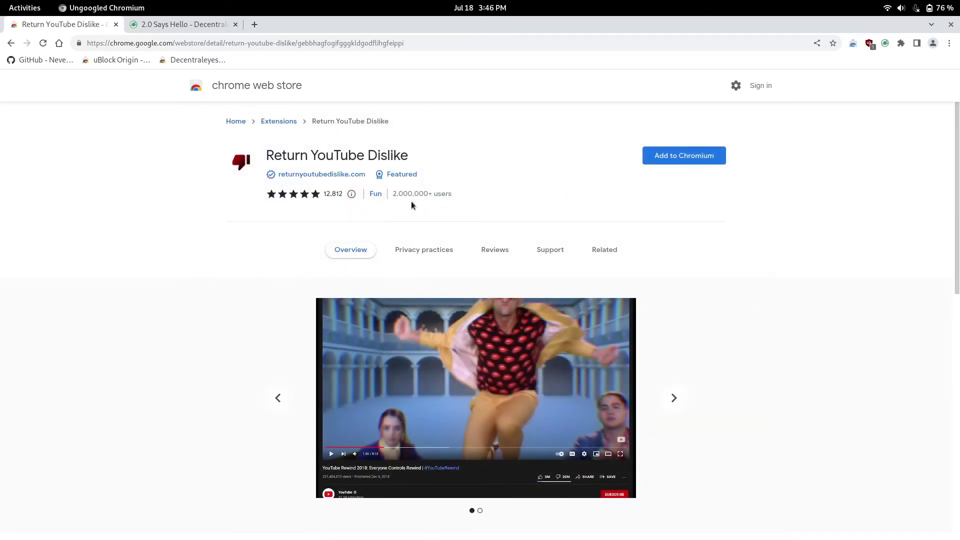
left_click(703, 159)
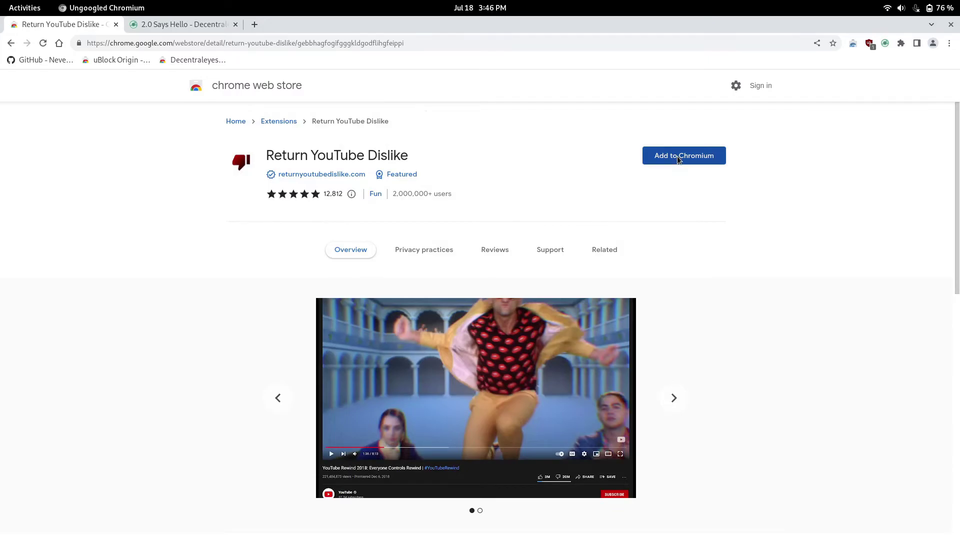
left_click(557, 149)
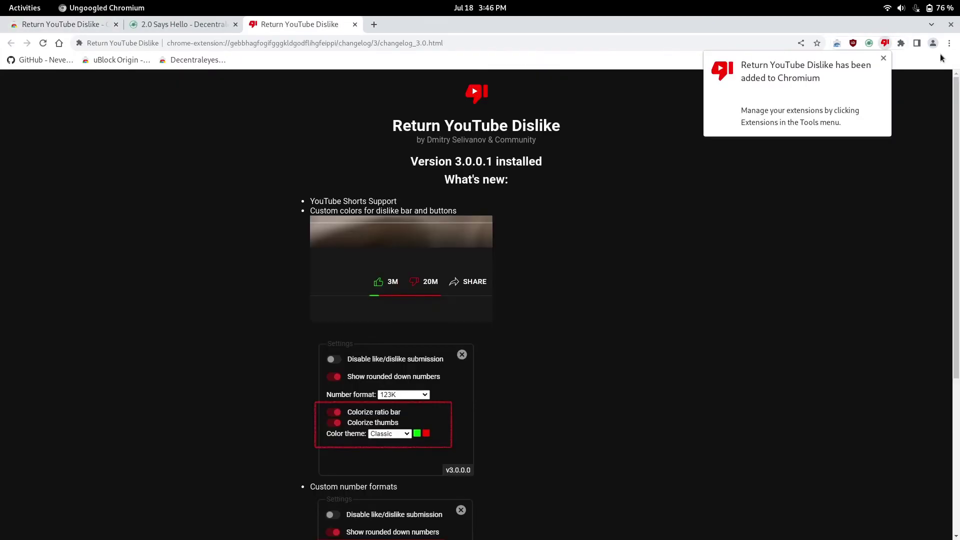
Step: Close the Return YouTube Dislike and Decentraleyes welcome tabs and go to the chromium-web-store GitHub page
left_click(354, 24)
left_click(235, 24)
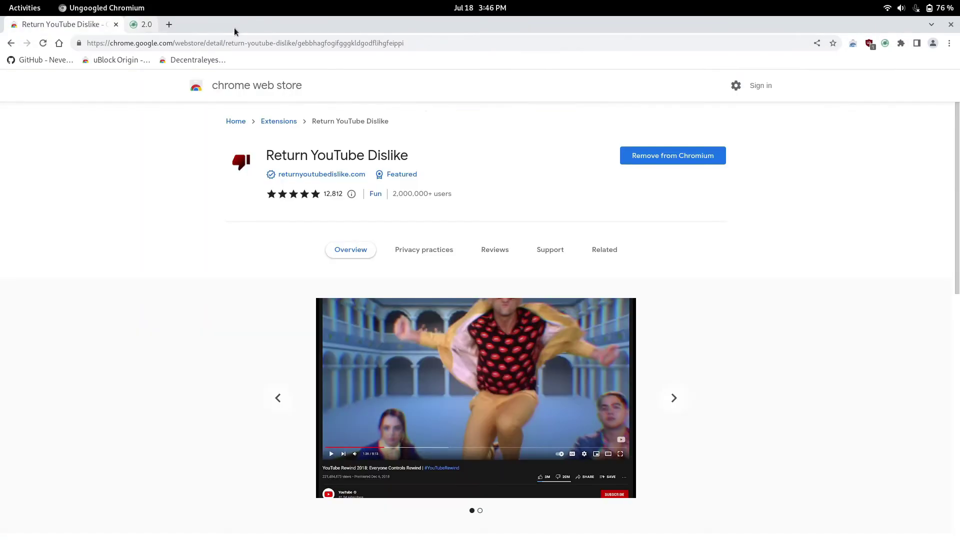
left_click(50, 58)
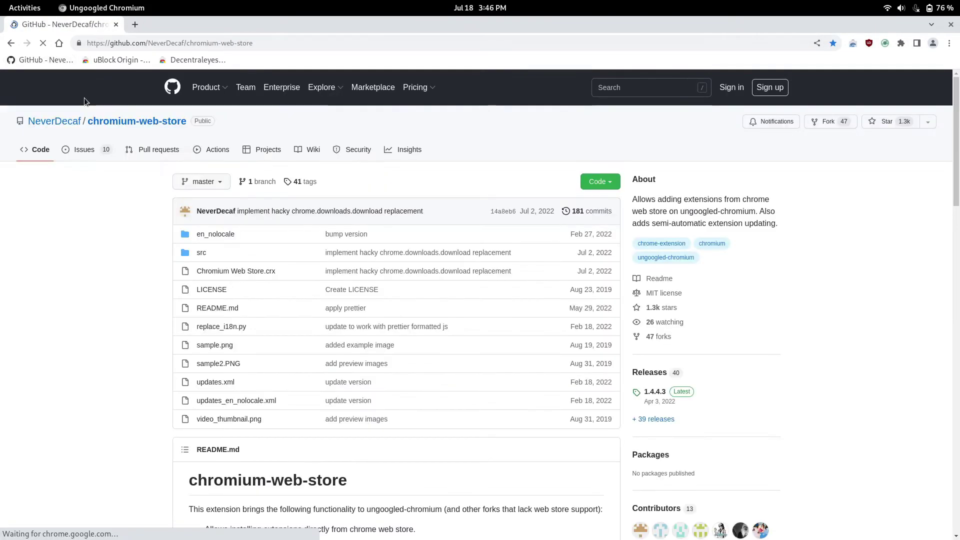
scroll(194, 268, "down", 12)
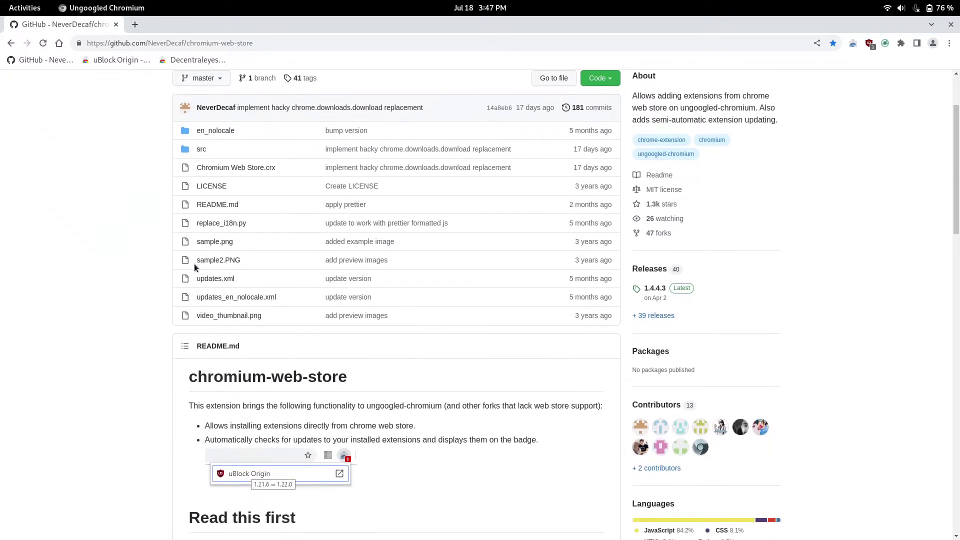
scroll(195, 267, "up", 1)
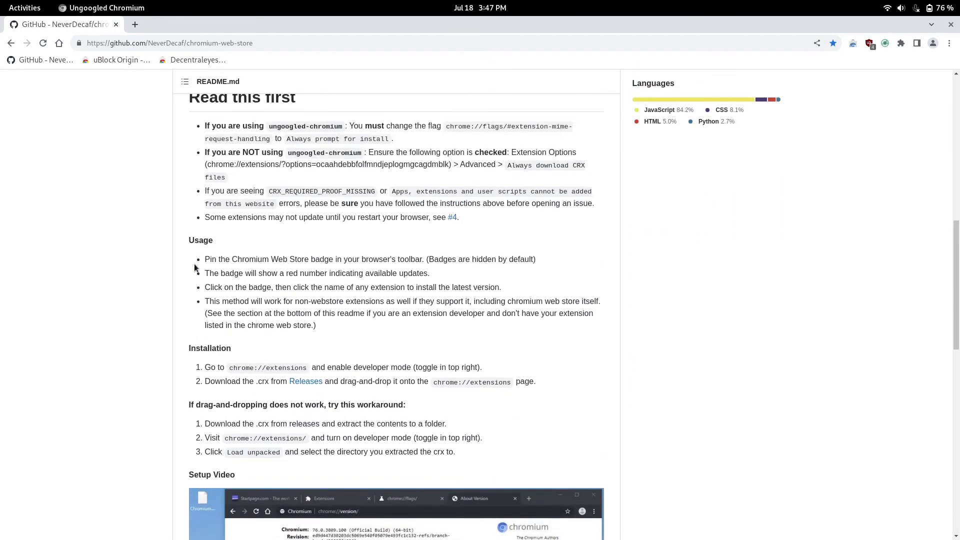
scroll(195, 268, "up", 15)
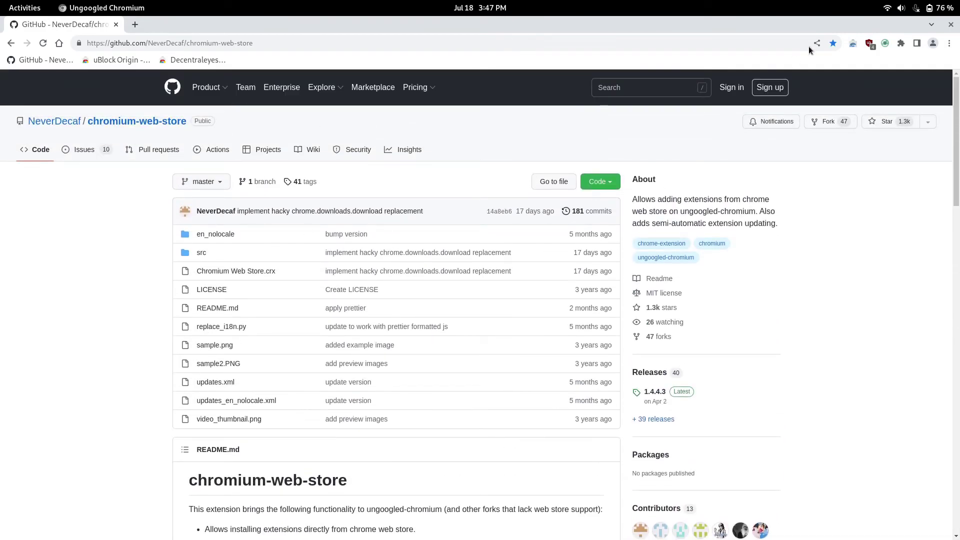
left_click(869, 46)
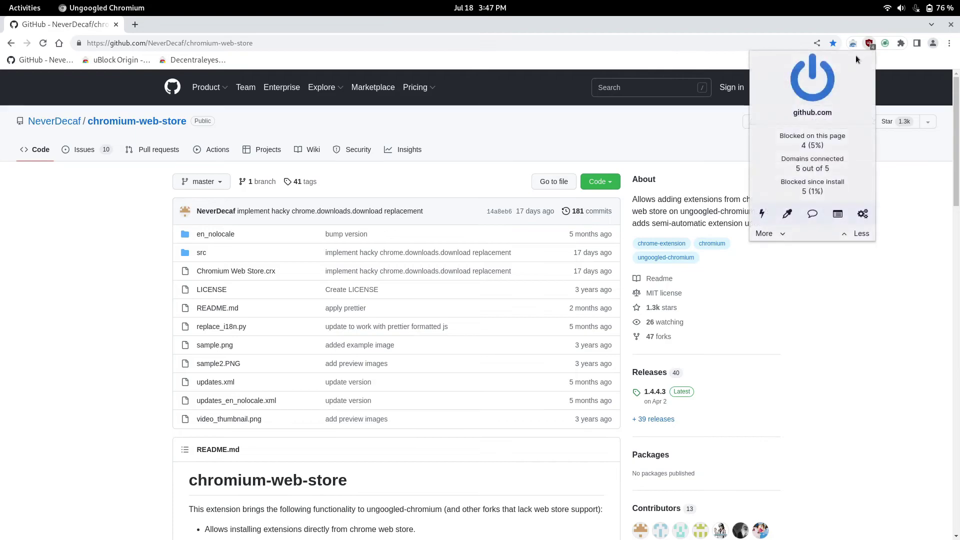
left_click(885, 43)
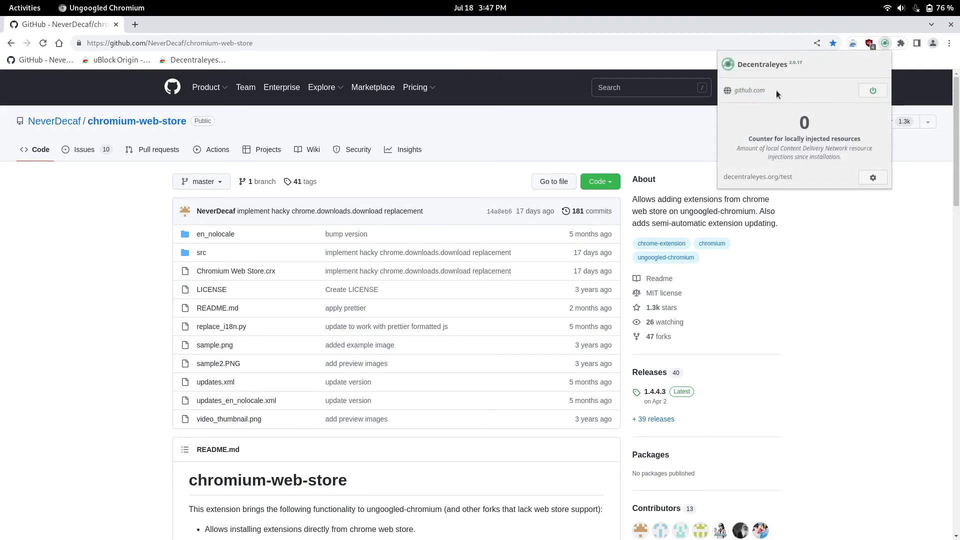
left_click(495, 130)
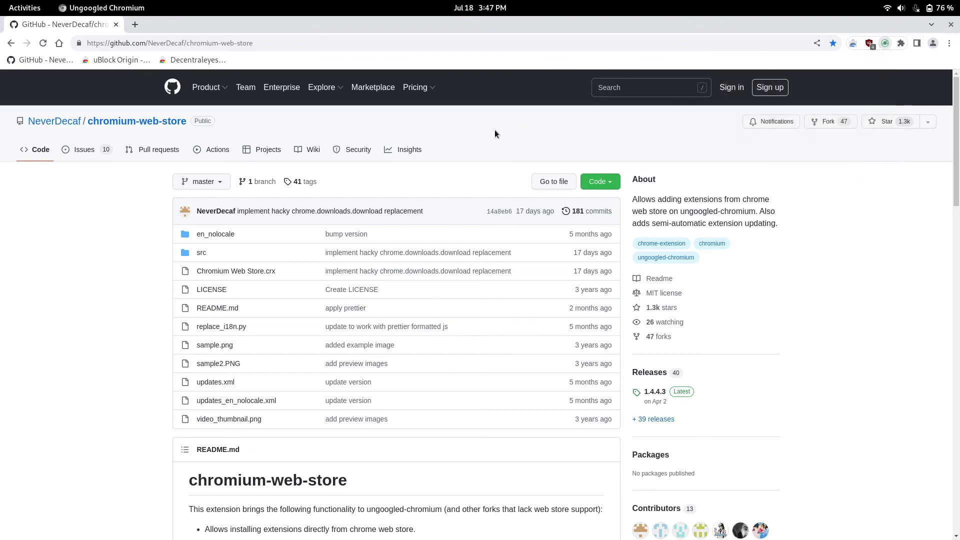